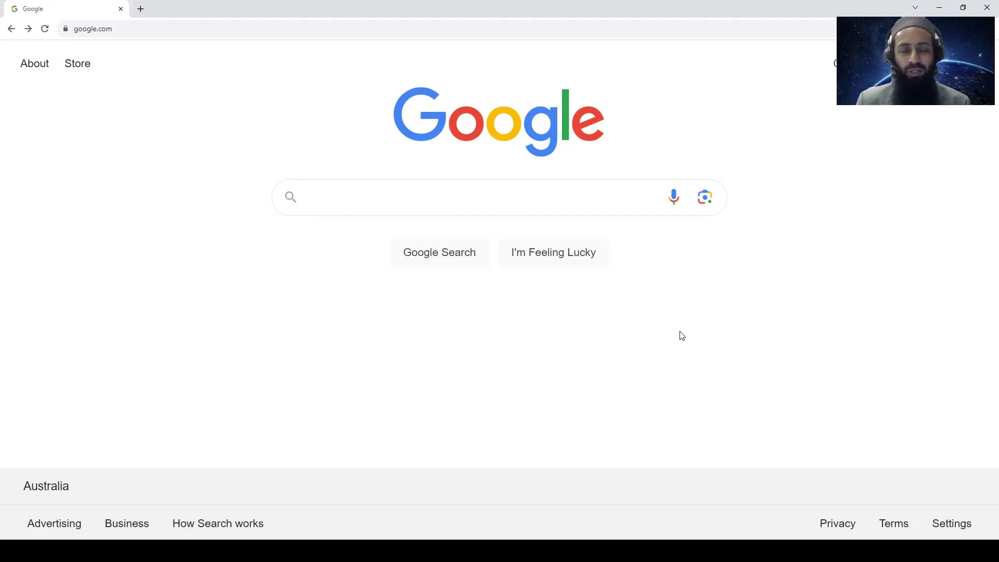
- Put the cursor in the search box on the Google homepage
left_click(459, 206)
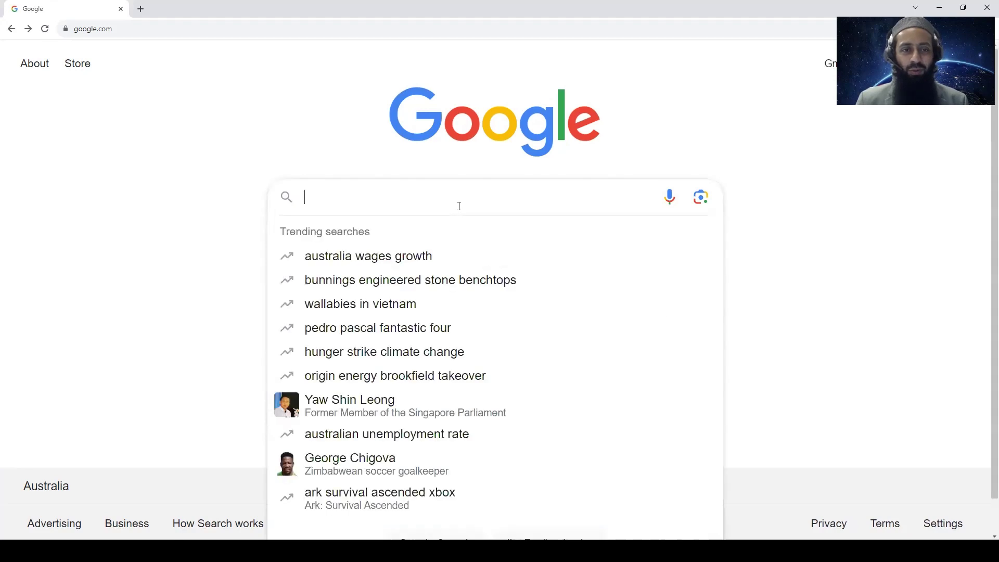
- Search Google for 'rapid journal quality check' and open its Chrome Web Store result
type("rapid journal quality check")
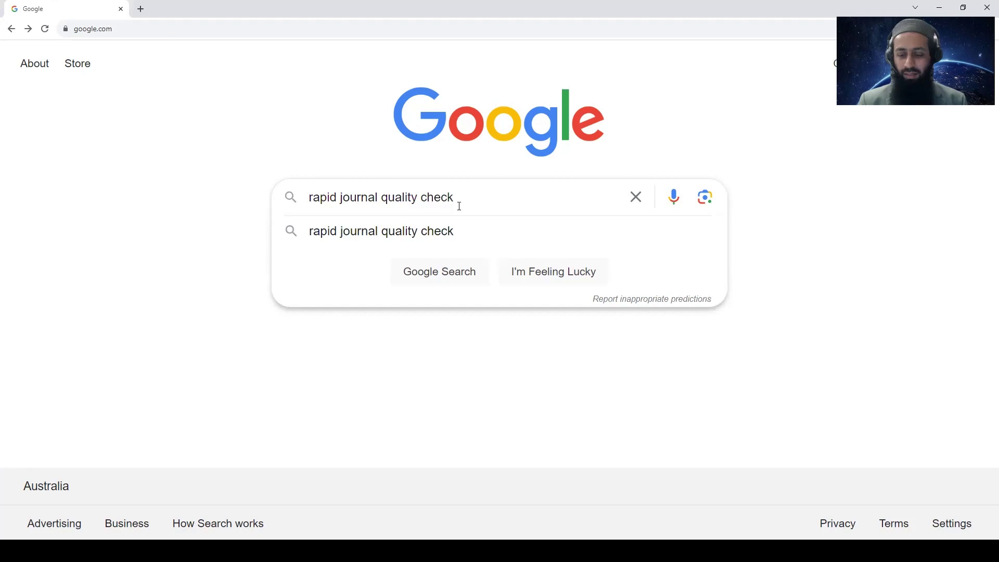
key("Return")
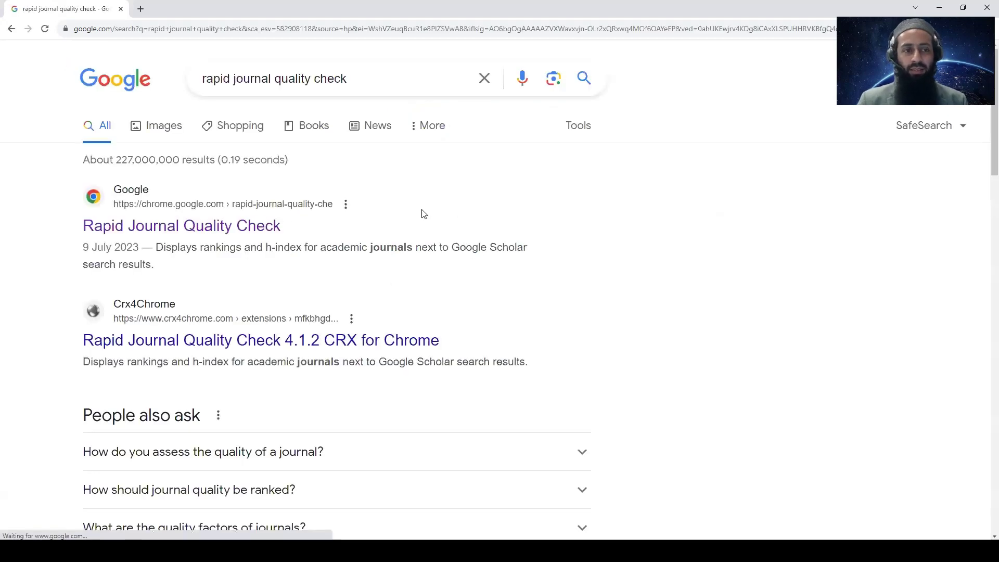
left_click(152, 232)
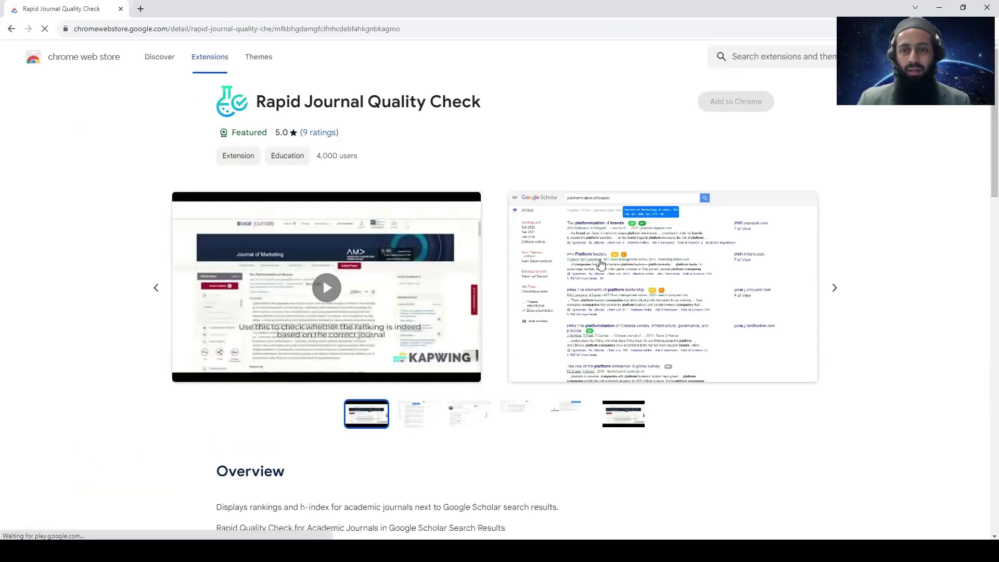
- Scroll through the Rapid Journal Quality Check overview and reviews, then return to the top
scroll(395, 261, "down", 1)
scroll(369, 275, "up", 1)
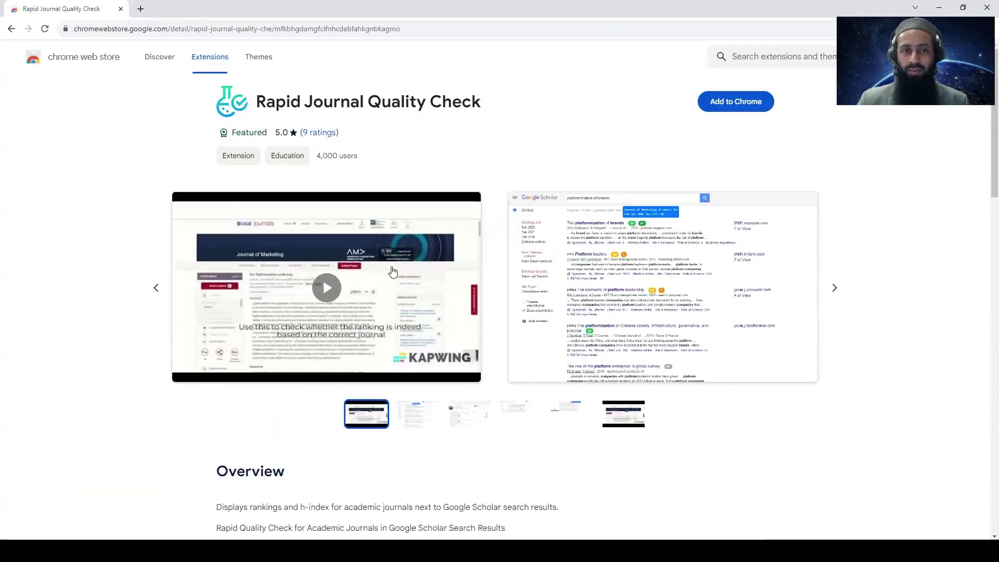
scroll(391, 272, "down", 3)
scroll(390, 271, "down", 4)
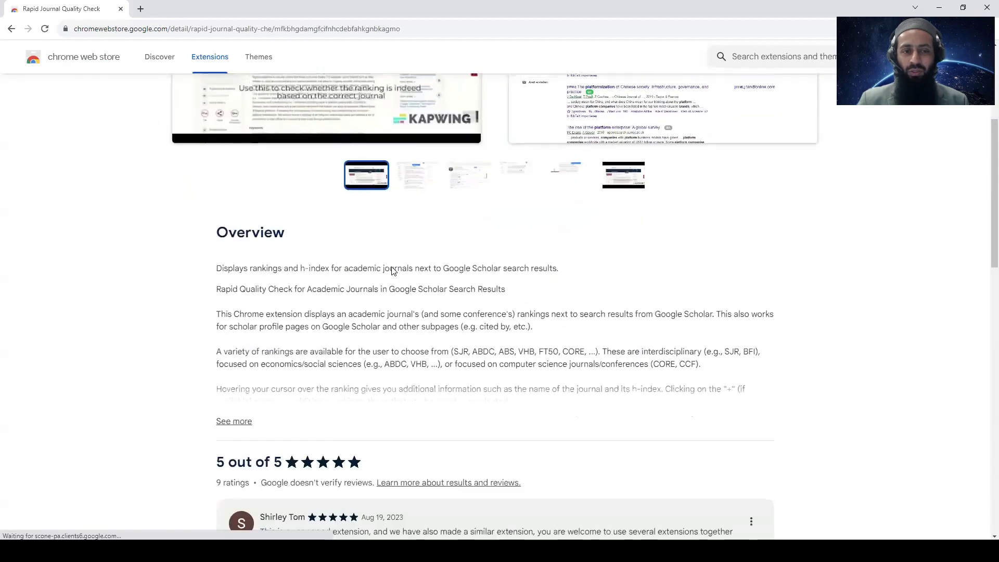
scroll(359, 300, "down", 10)
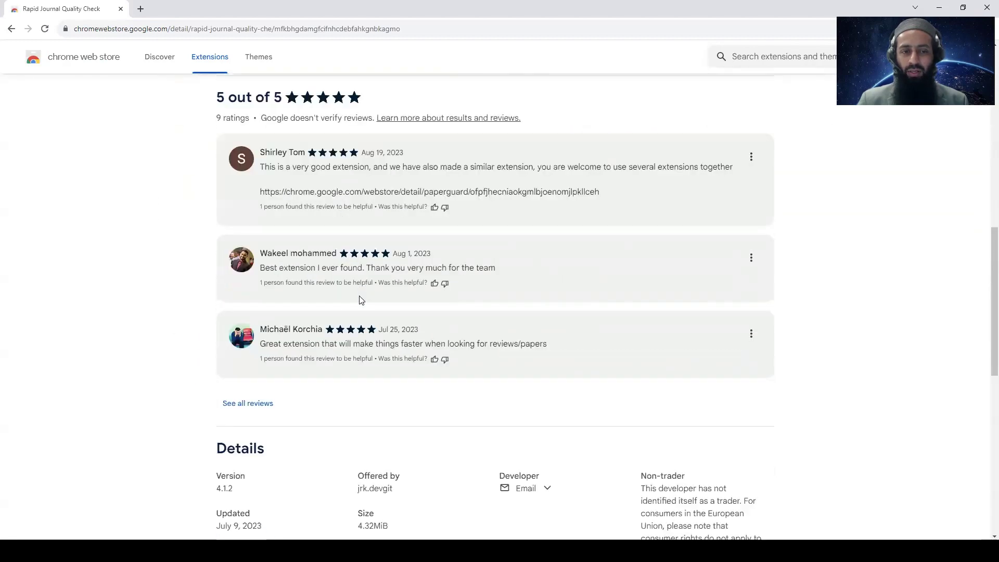
scroll(361, 301, "up", 6)
scroll(360, 301, "up", 6)
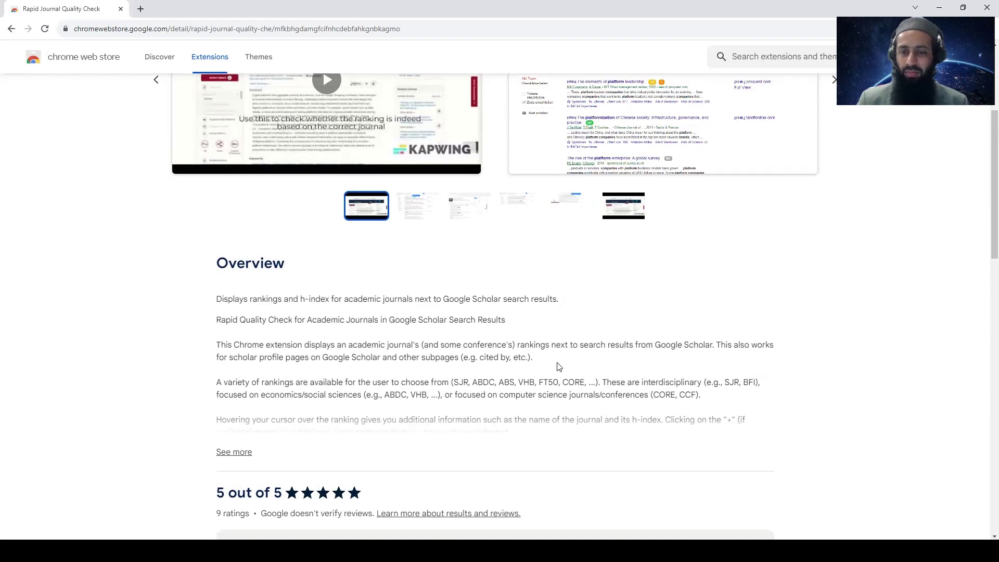
scroll(558, 367, "up", 4)
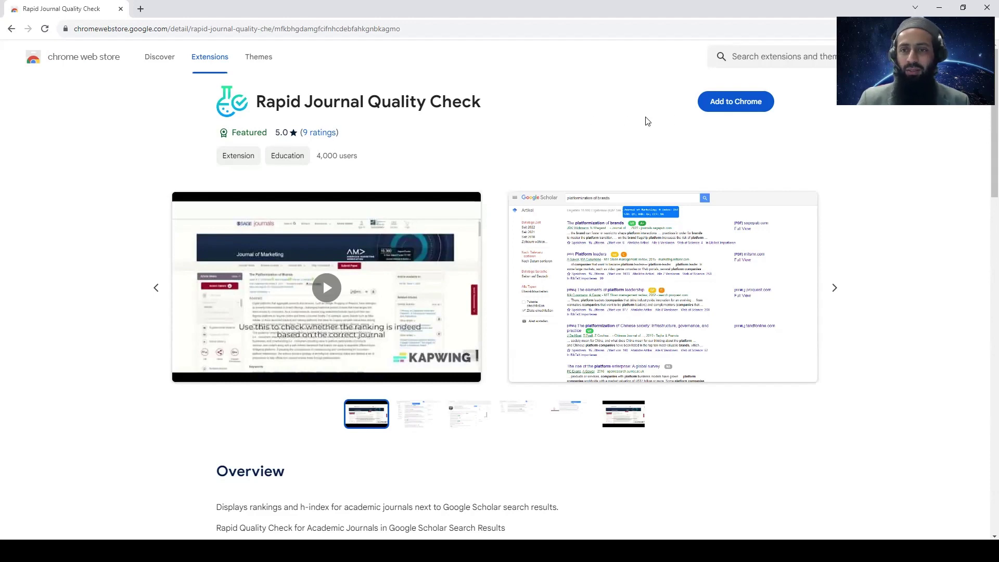
- Add Rapid Journal Quality Check to Chrome and confirm the installation
left_click(734, 110)
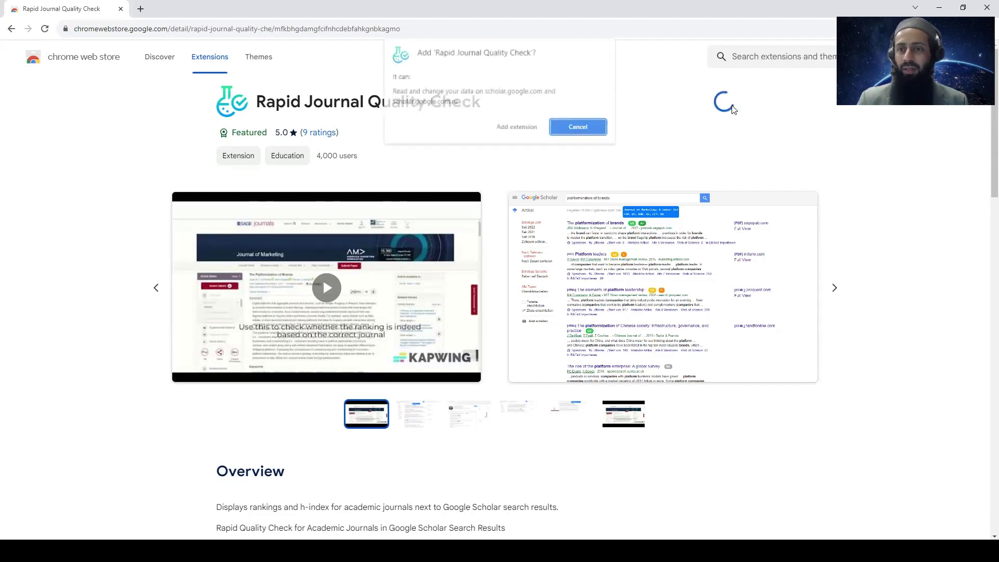
left_click(517, 127)
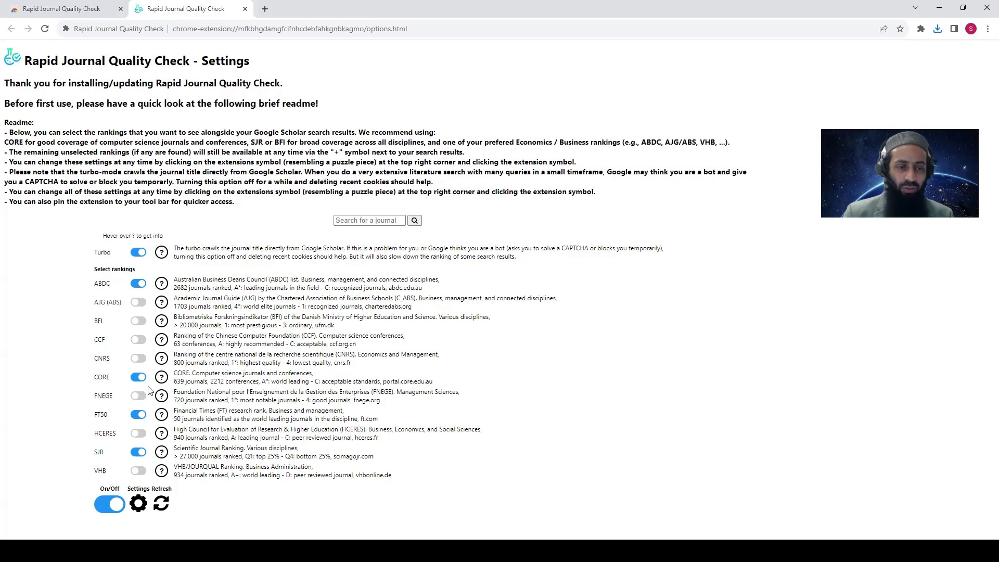
- Switch the CORE ranking off and AJG (ABS) on in the extension settings
left_click(138, 378)
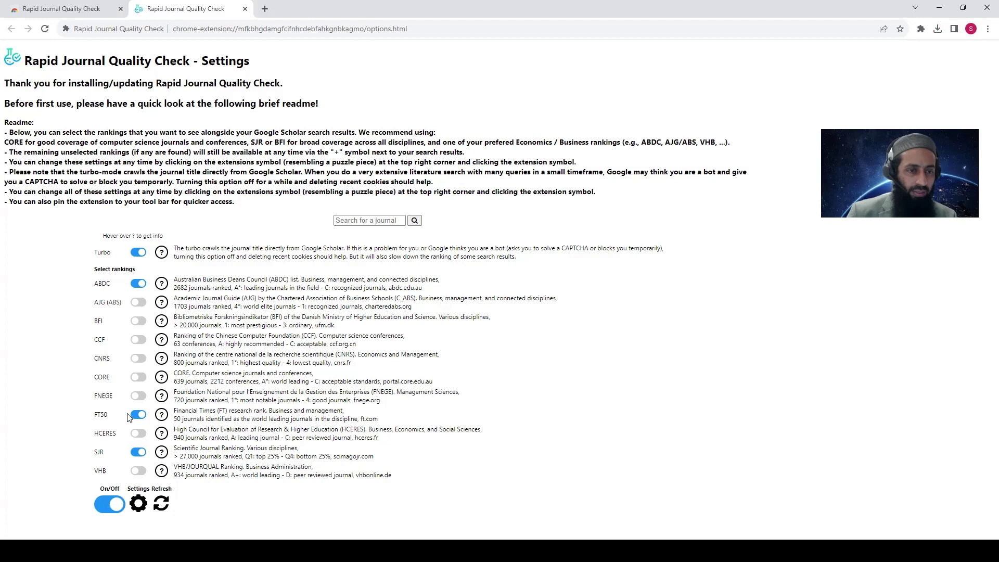
left_click(140, 305)
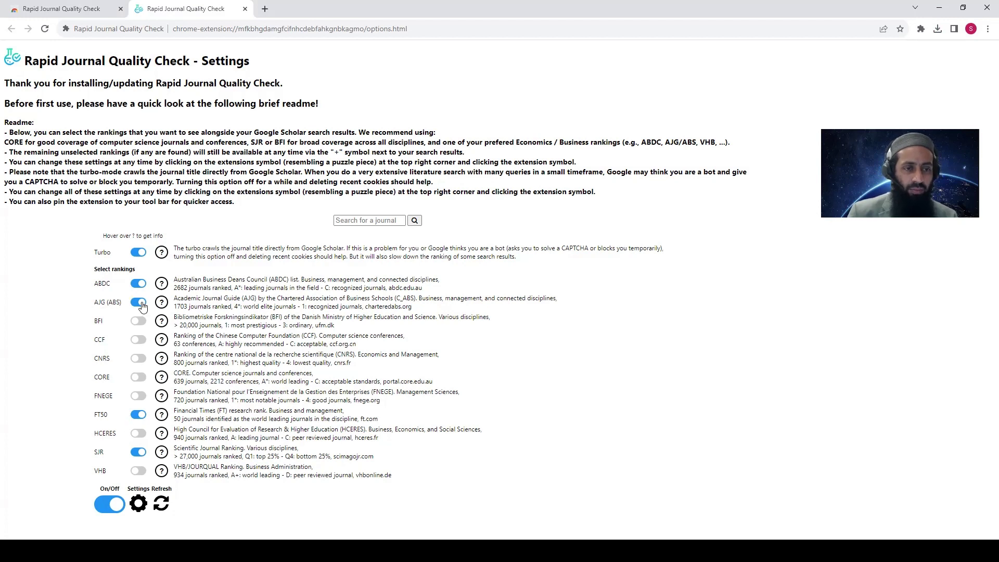
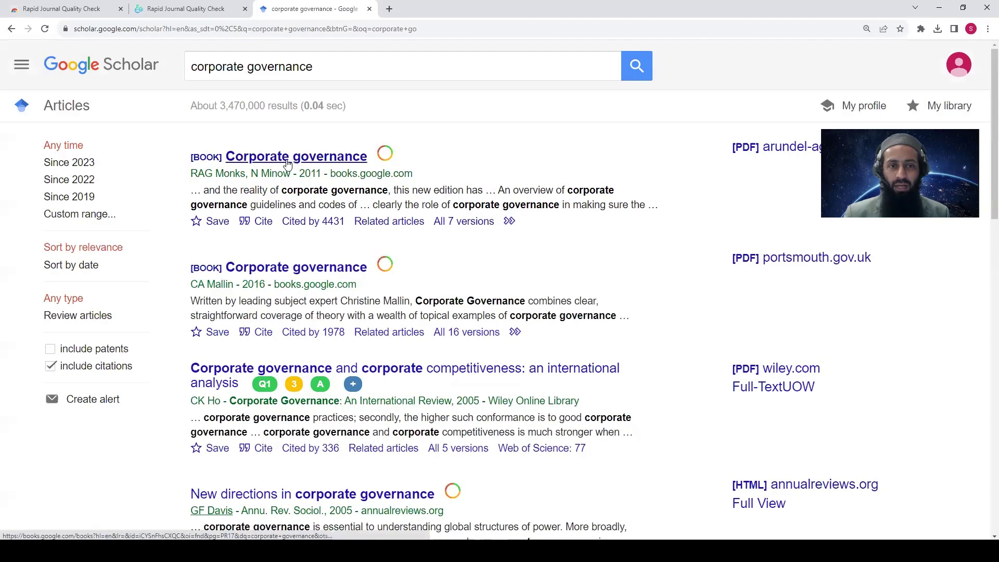
scroll(334, 229, "down", 2)
scroll(335, 229, "down", 1)
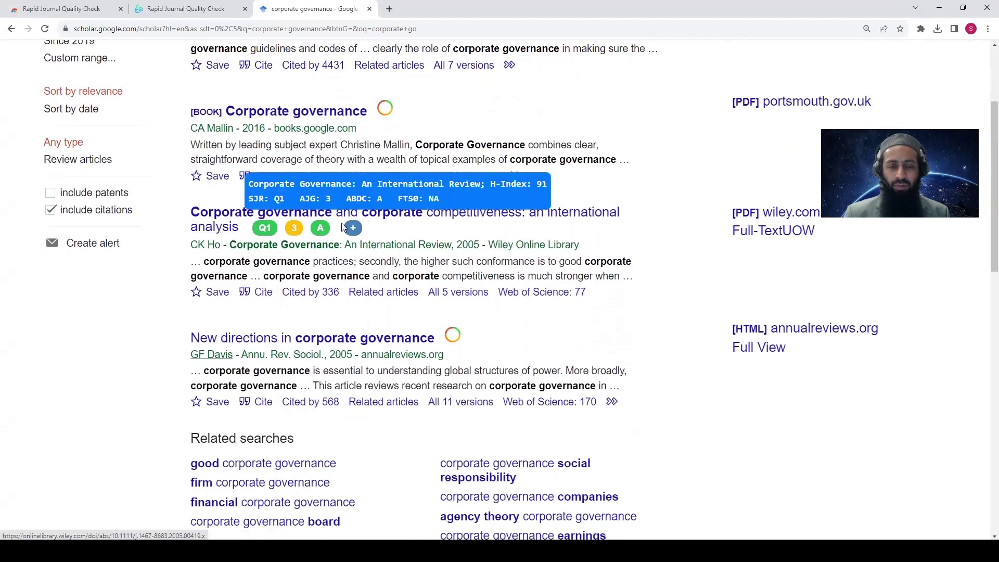
scroll(339, 181, "down", 2)
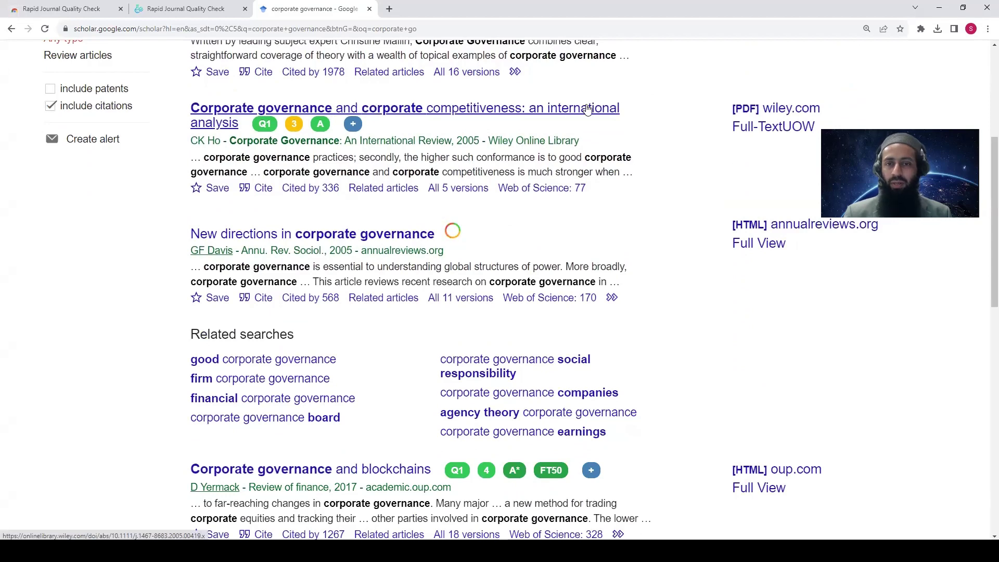
mouse_move(247, 138)
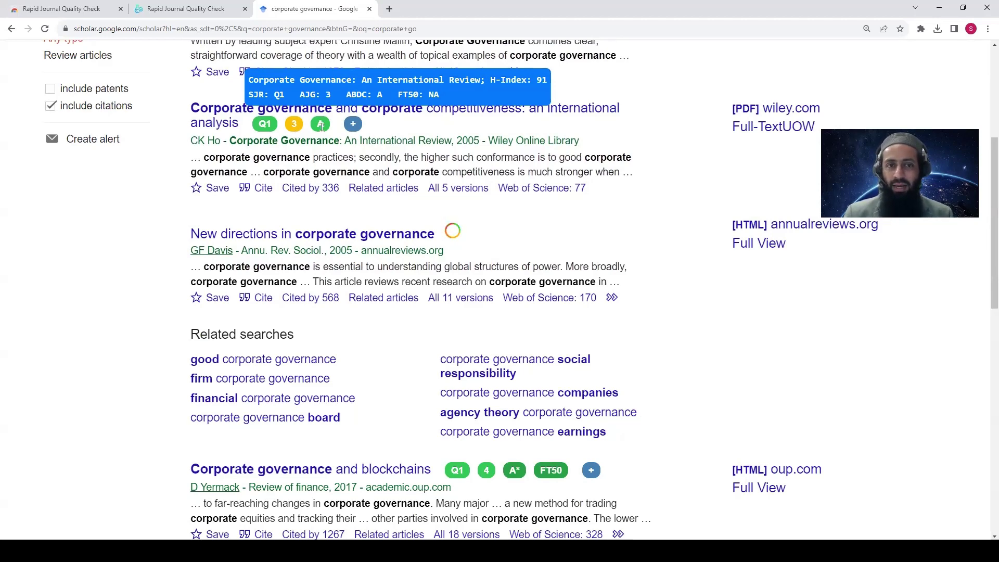
left_click(353, 125)
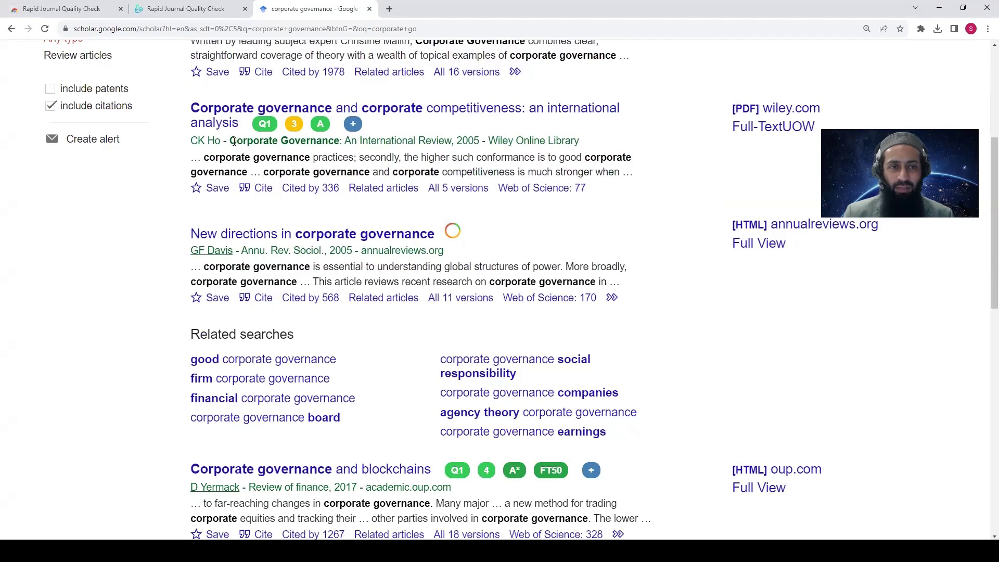
left_click_drag(229, 141, 450, 144)
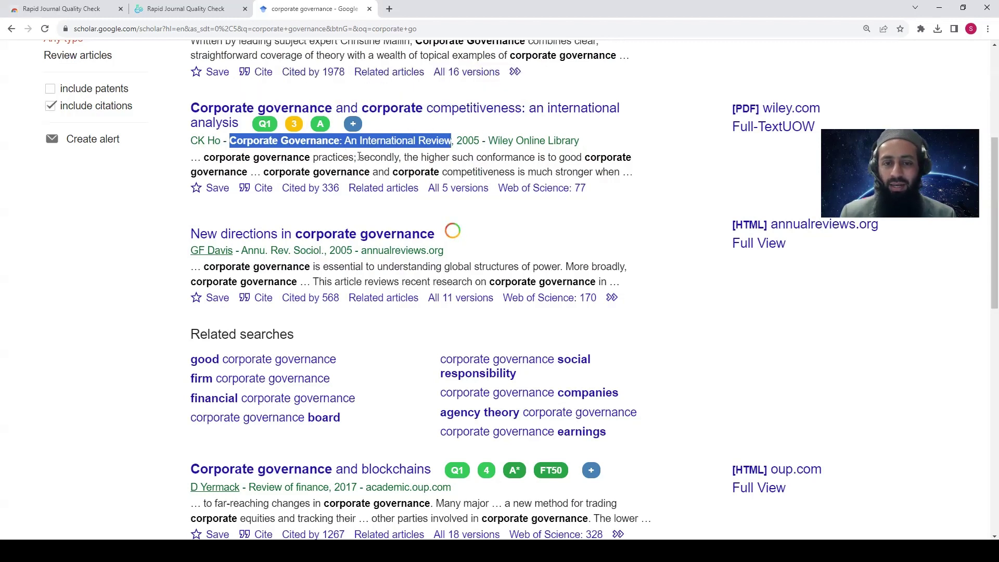
scroll(359, 160, "down", 1)
scroll(360, 160, "down", 5)
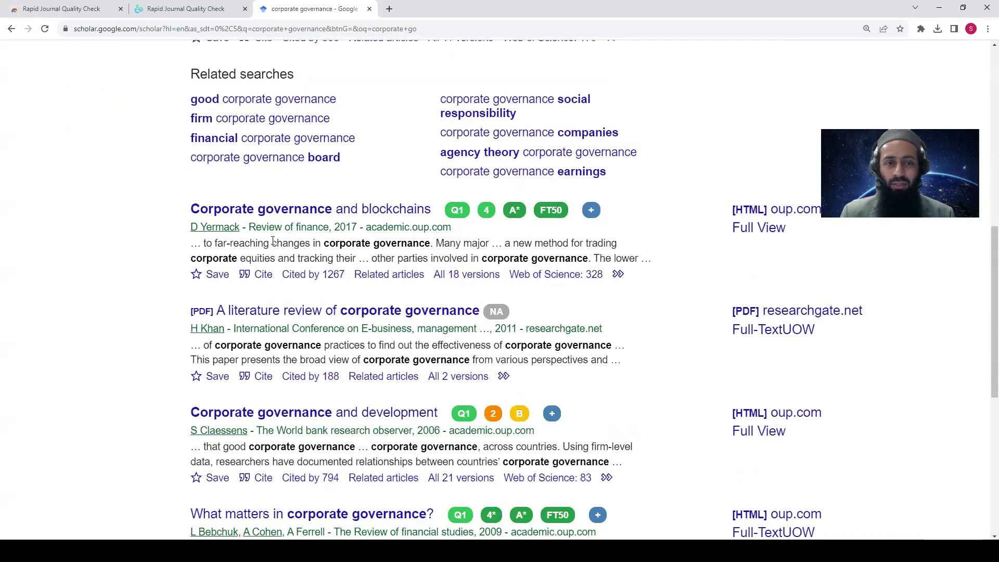
mouse_move(465, 217)
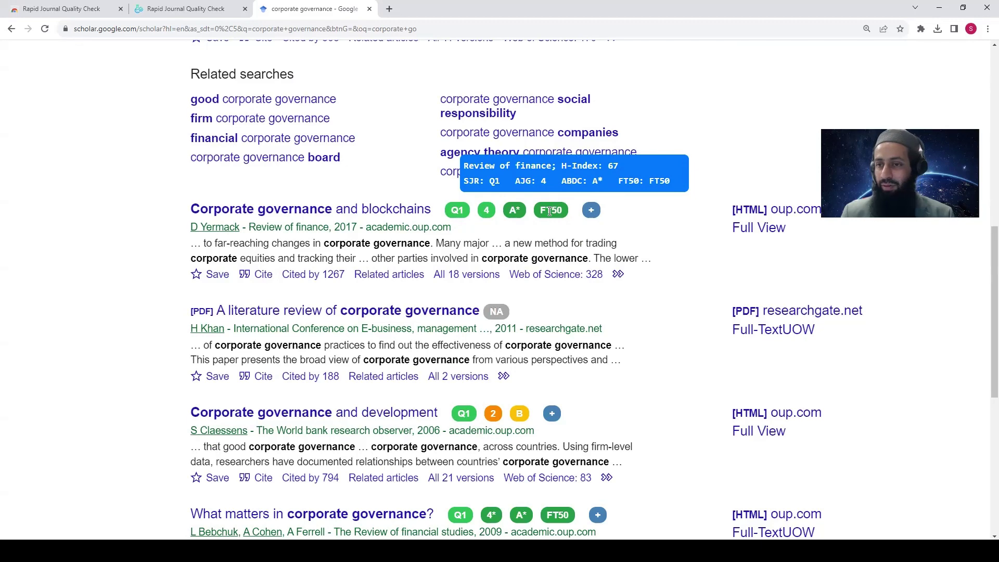
left_click(591, 209)
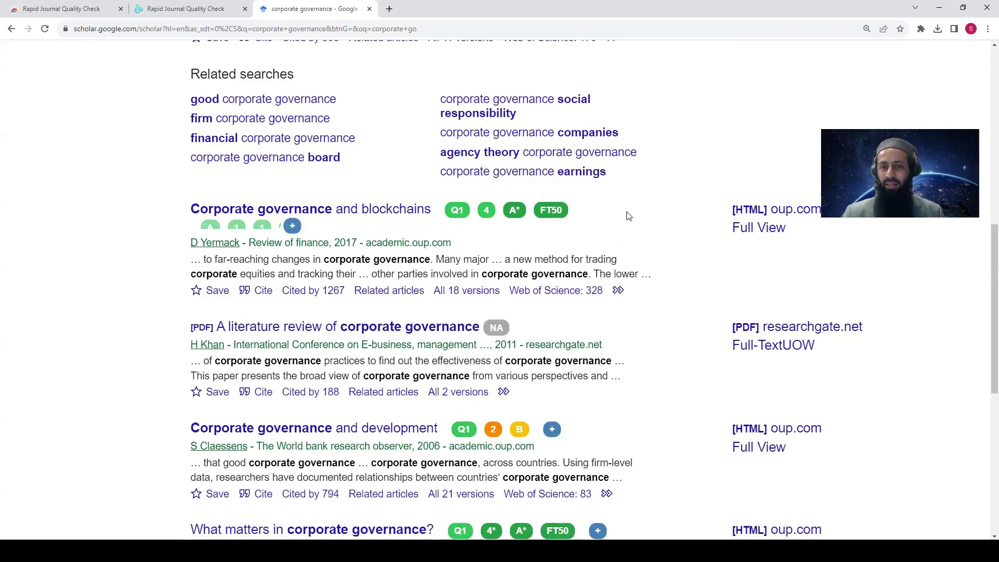
left_click(351, 227)
scroll(469, 301, "down", 4)
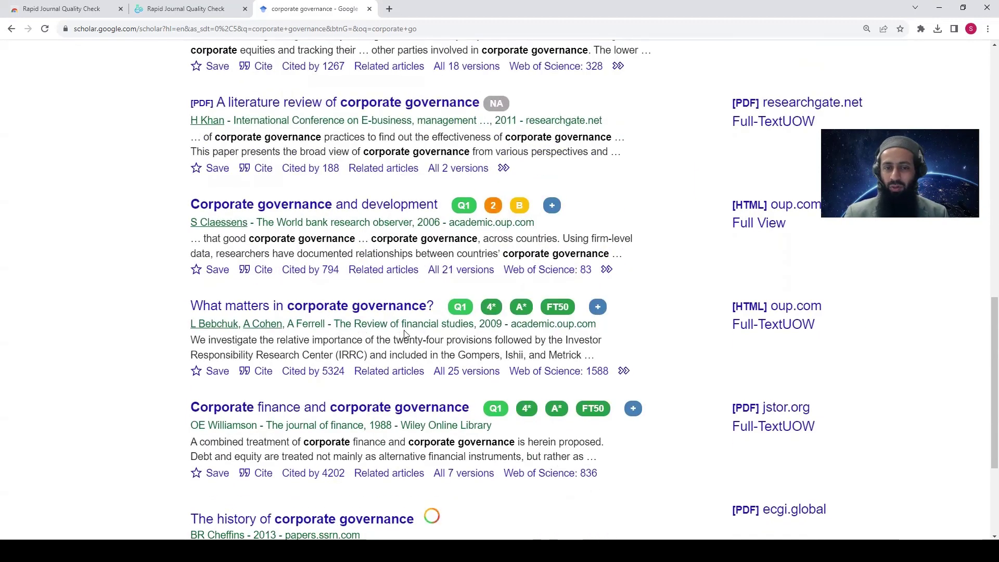
mouse_move(492, 316)
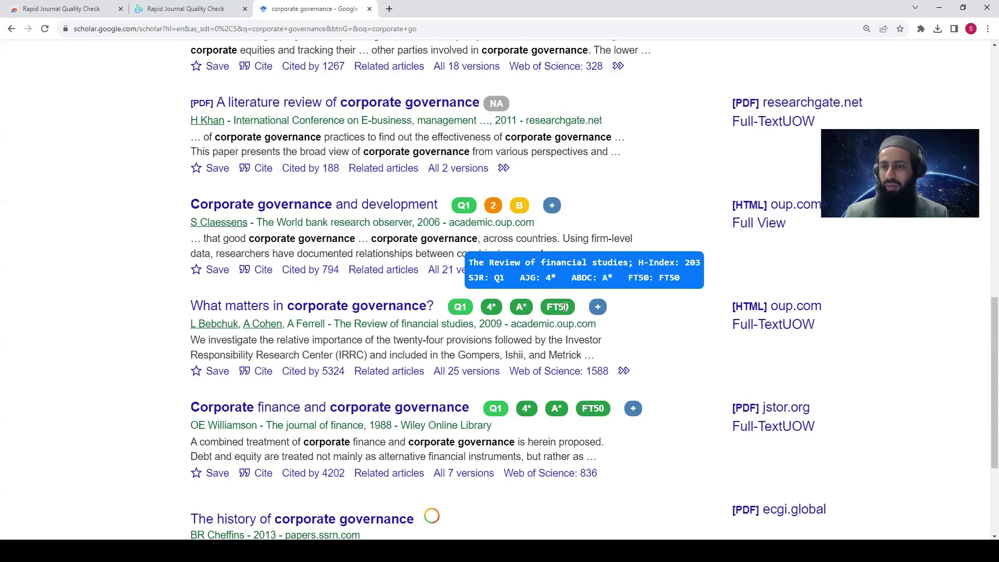
scroll(566, 307, "down", 3)
scroll(566, 311, "up", 20)
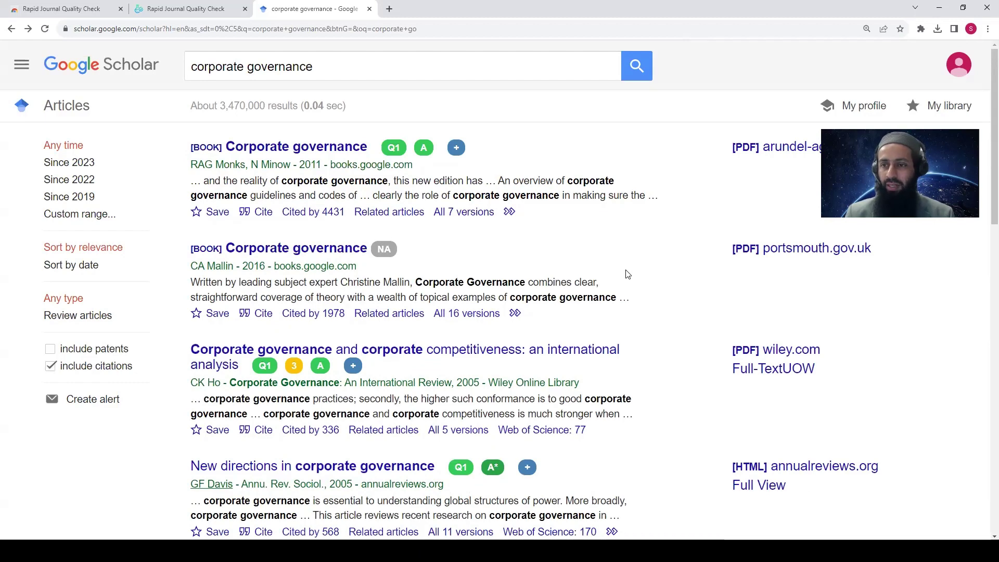
- Replace the 'corporate governance' query with the lecturer's name and run the 'uow' suggestion
left_click(322, 67)
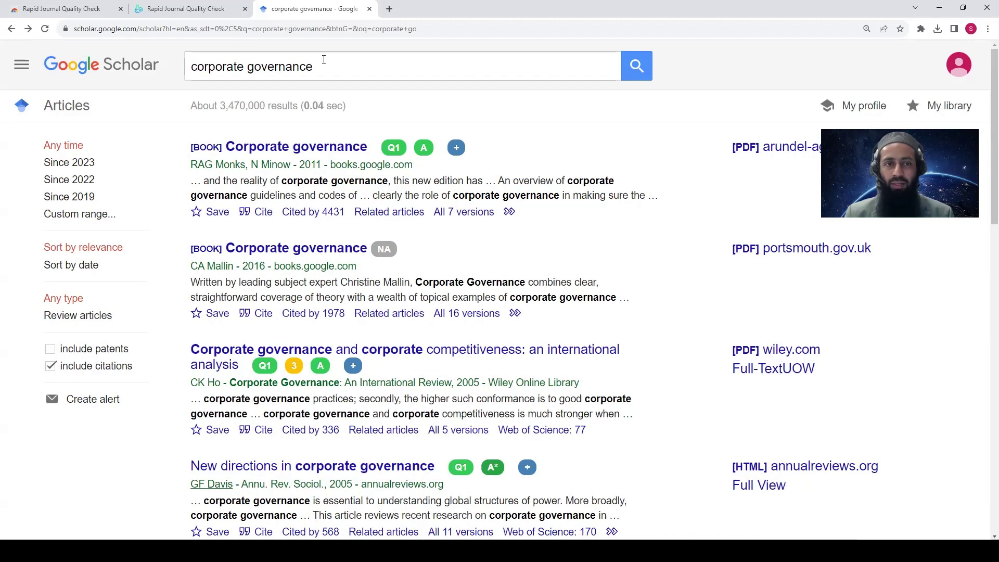
left_click_drag(317, 69, 184, 74)
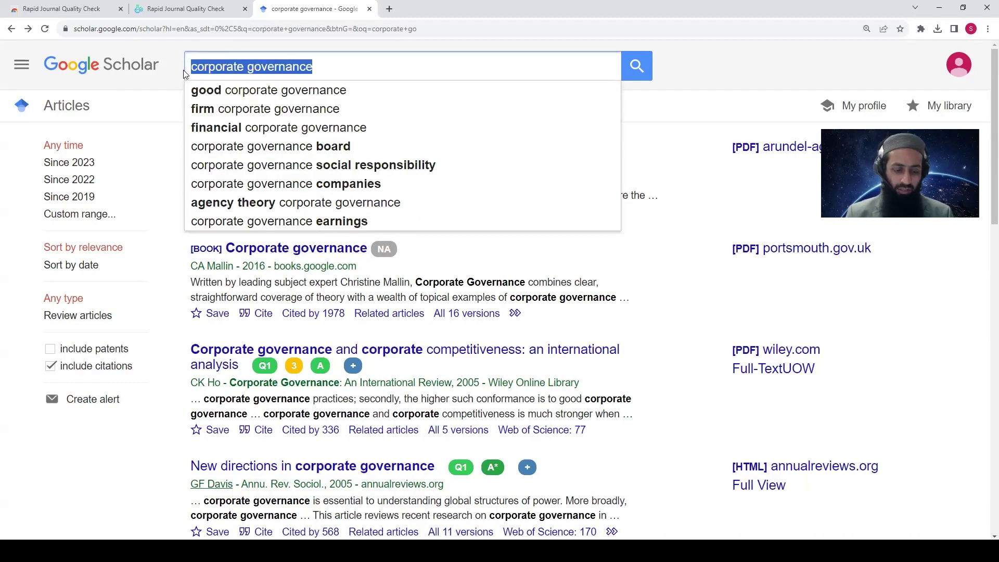
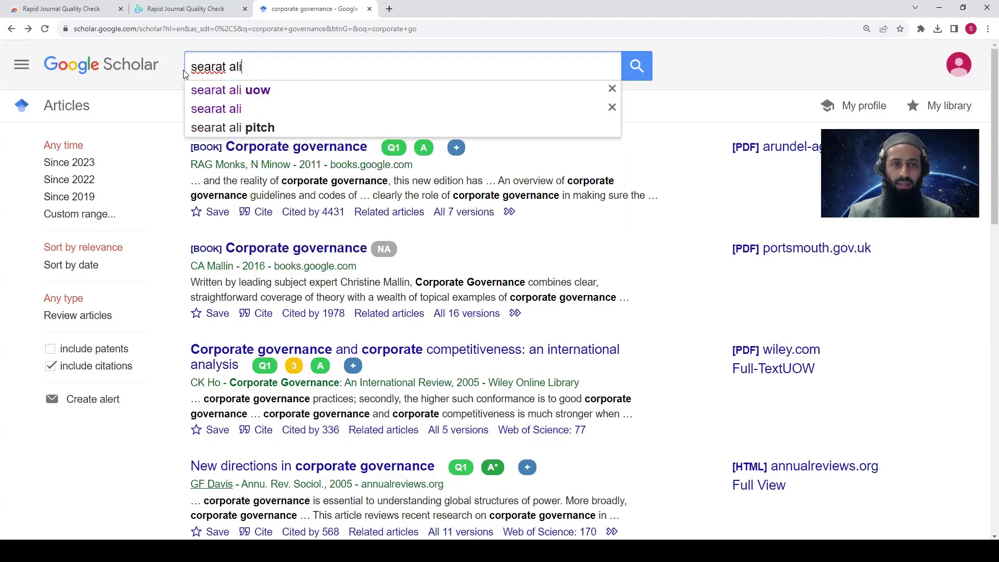
left_click(227, 93)
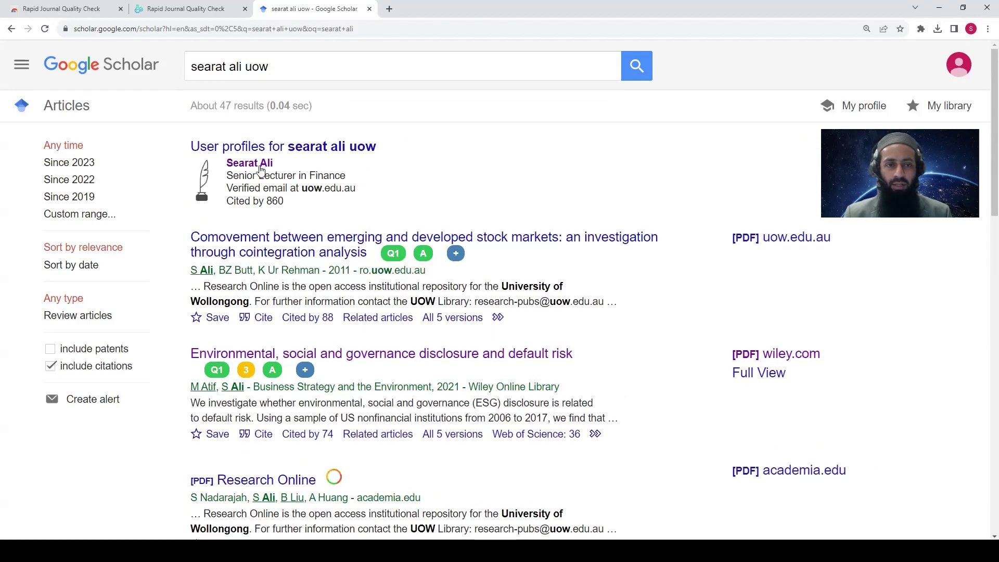
left_click(252, 165)
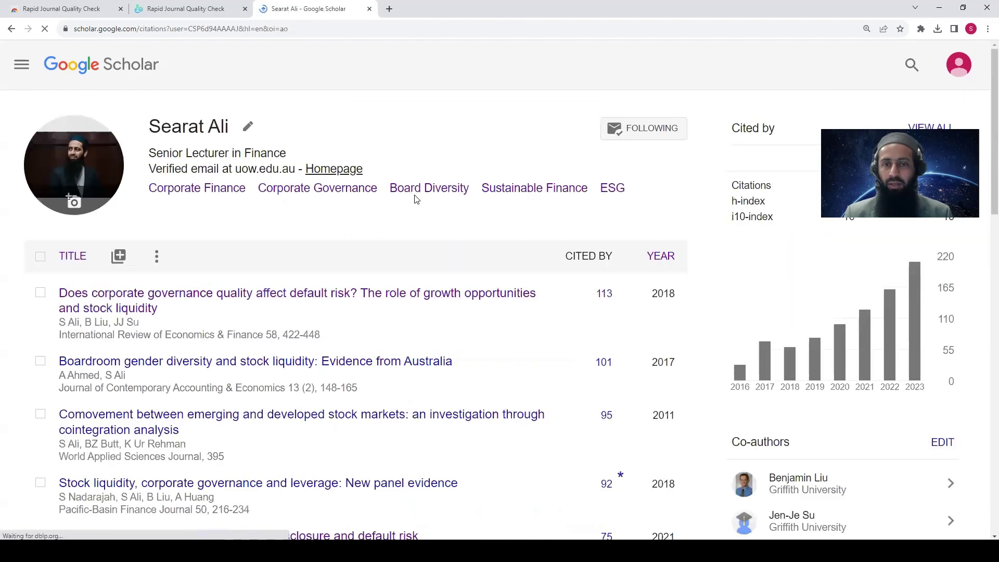
scroll(423, 275, "down", 3)
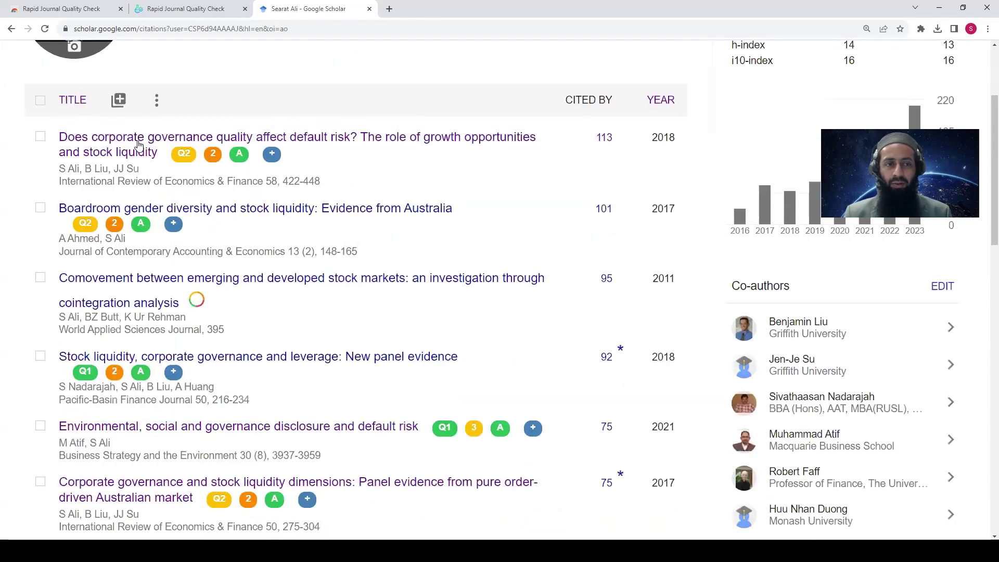
mouse_move(141, 218)
mouse_move(183, 155)
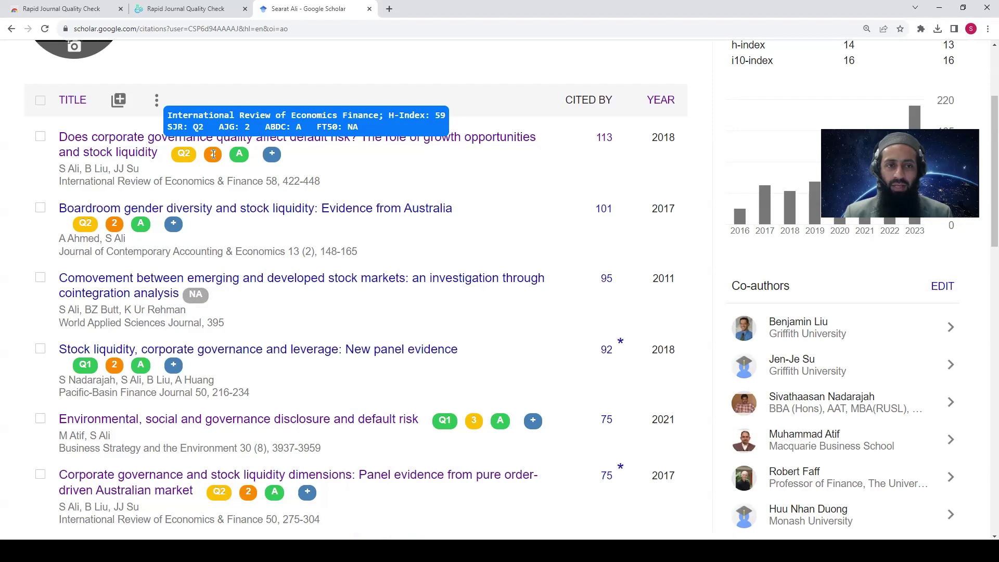
left_click(272, 153)
left_click(370, 154)
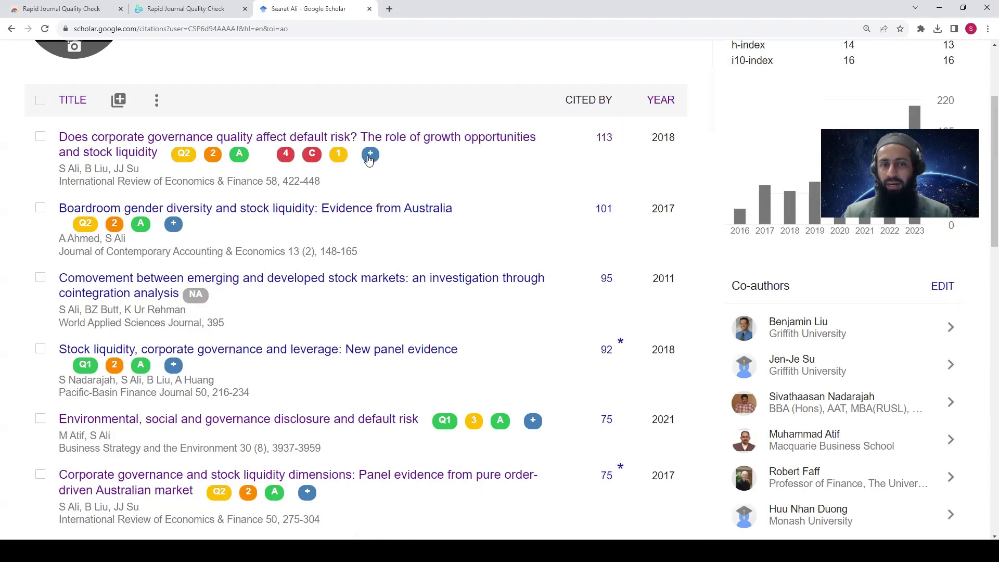
scroll(250, 245, "down", 5)
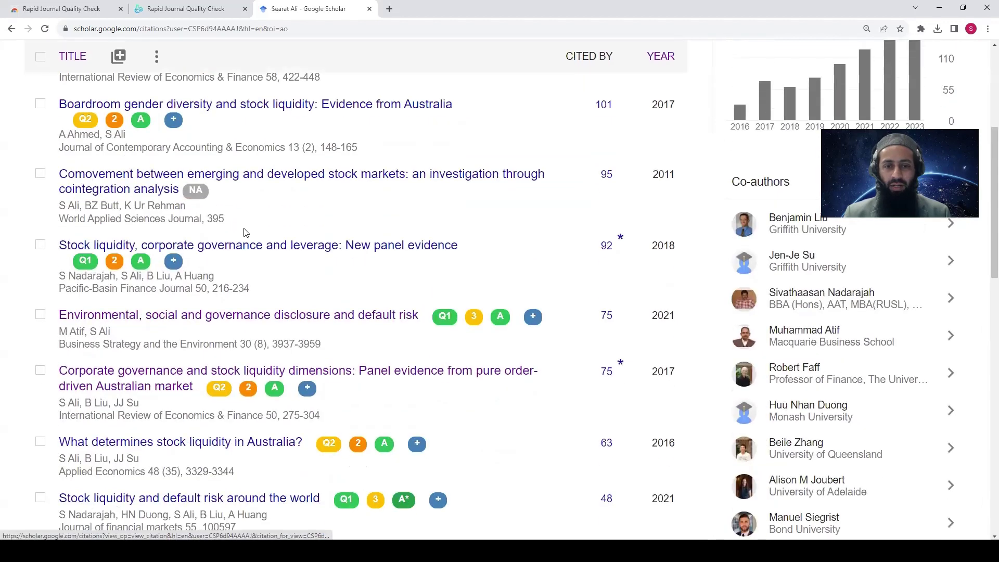
scroll(298, 325, "down", 1)
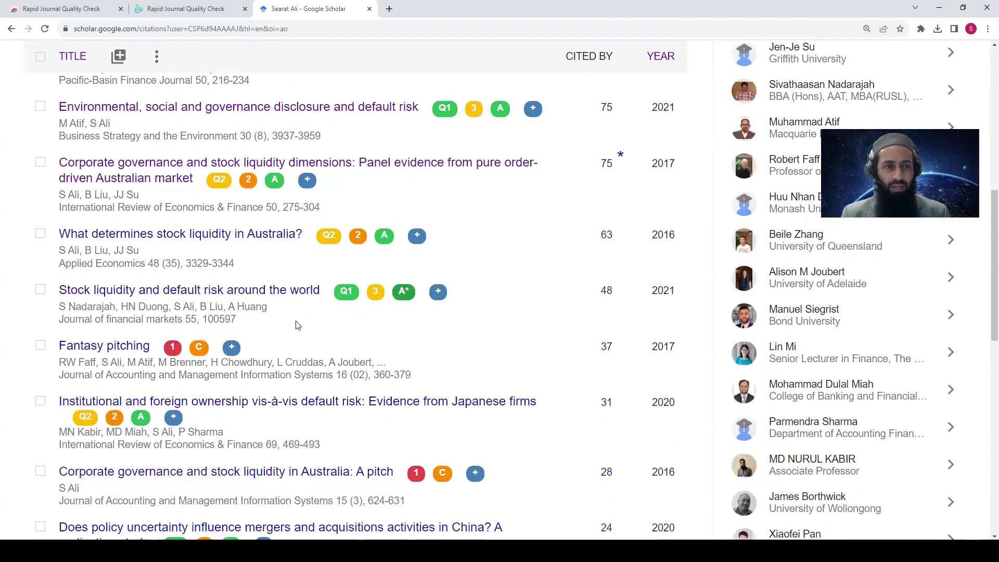
scroll(298, 324, "down", 2)
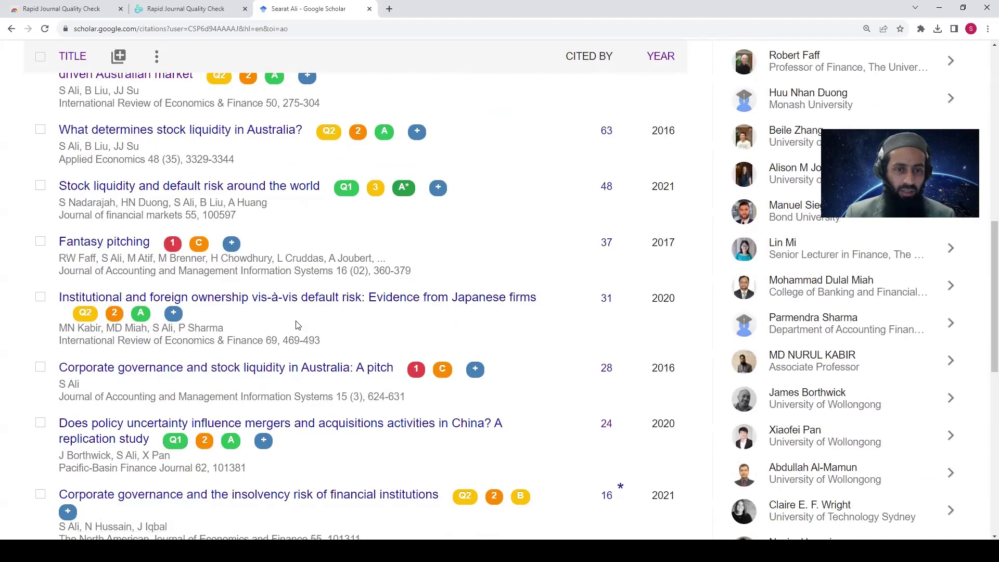
scroll(298, 325, "down", 2)
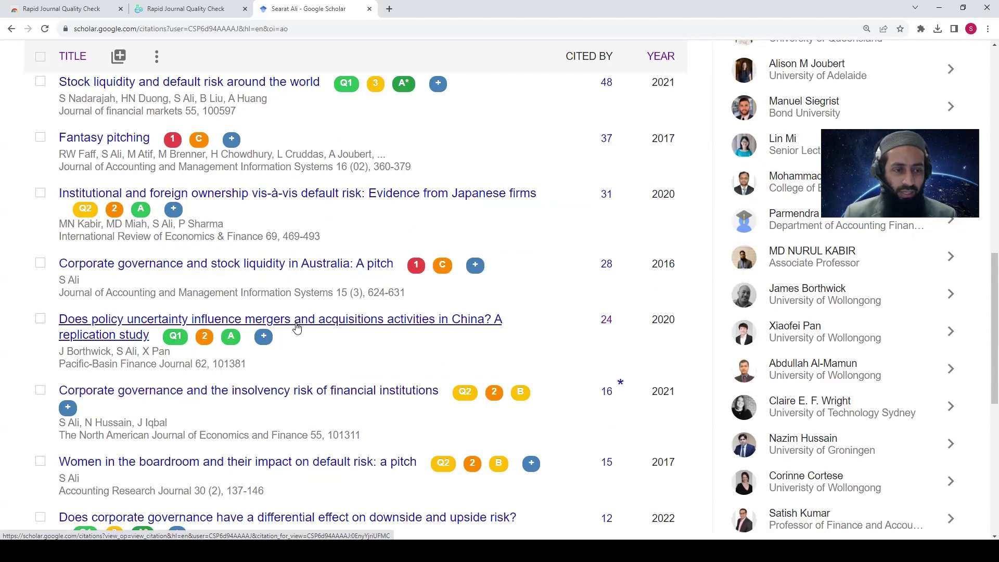
scroll(298, 325, "down", 1)
- Find the co-author's surname on the profile page and jump to its second match
key("ctrl+f")
type("kumar")
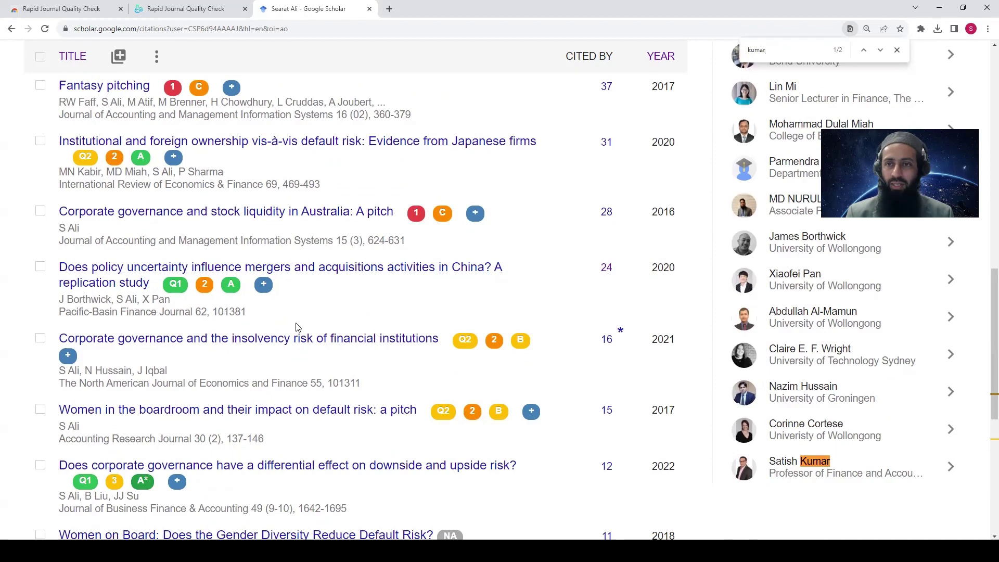
key("Return")
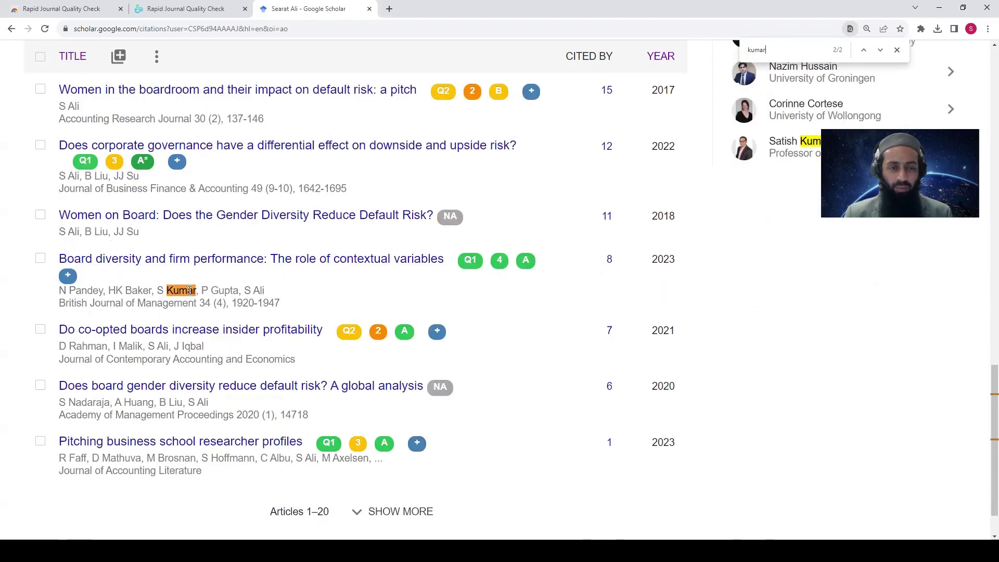
- Inspect the Q2, 2 and A journal-quality badges on the publications, then return to the top
mouse_move(470, 263)
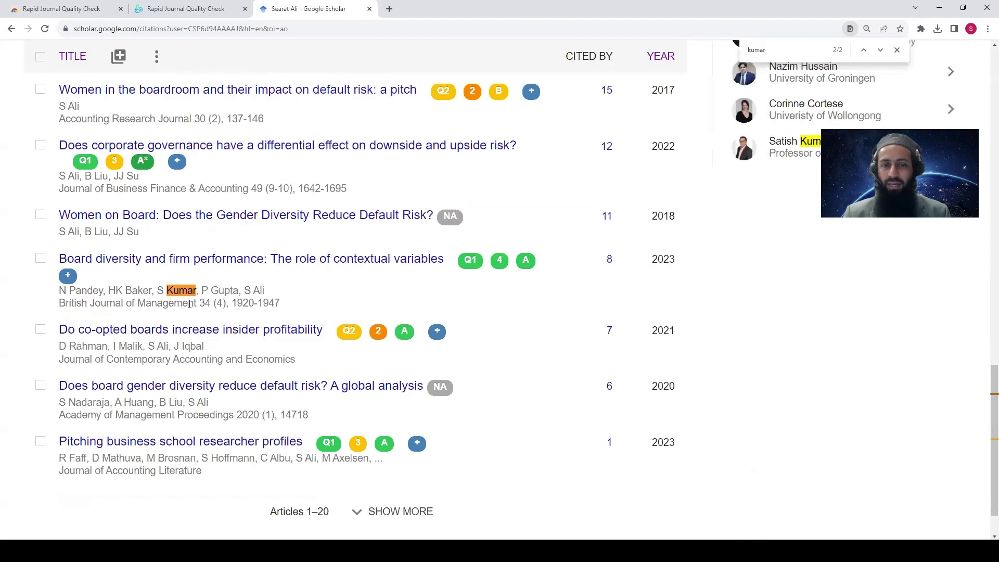
mouse_move(503, 268)
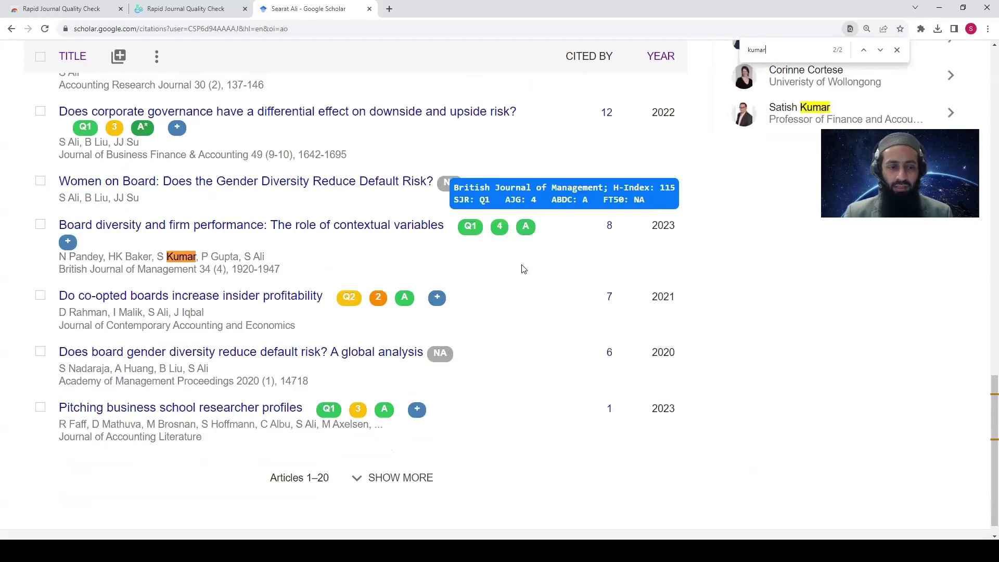
scroll(524, 268, "down", 2)
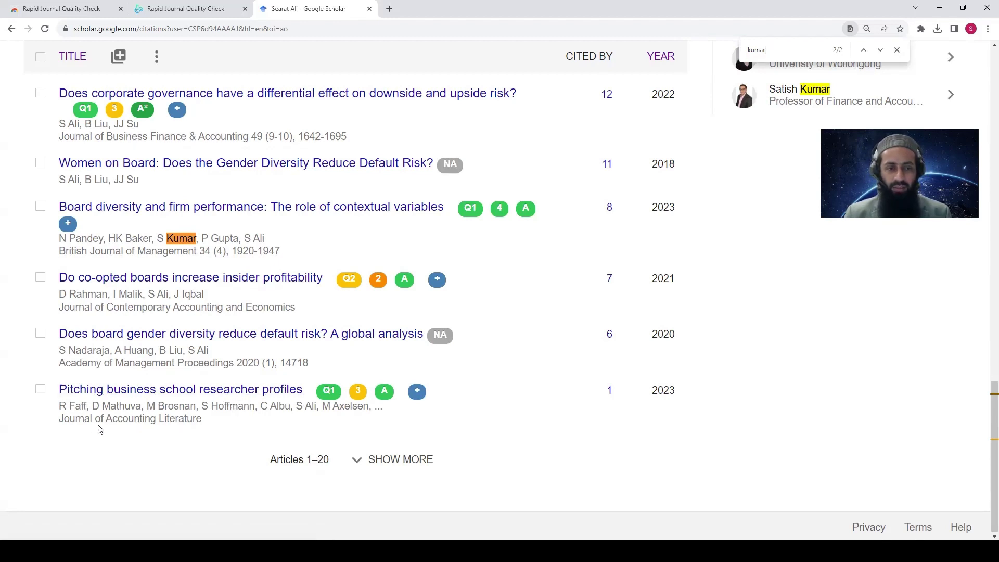
mouse_move(344, 391)
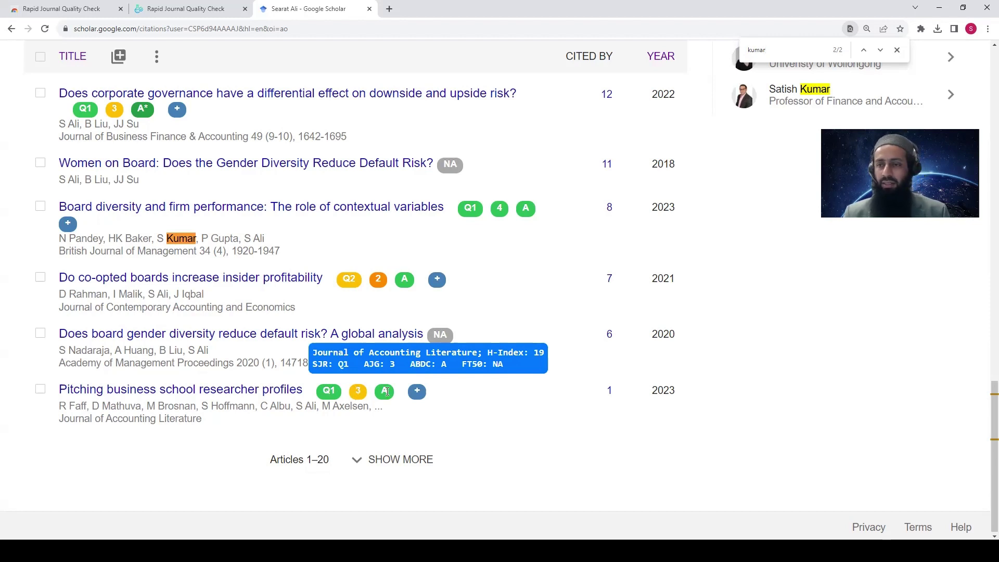
scroll(387, 391, "up", 20)
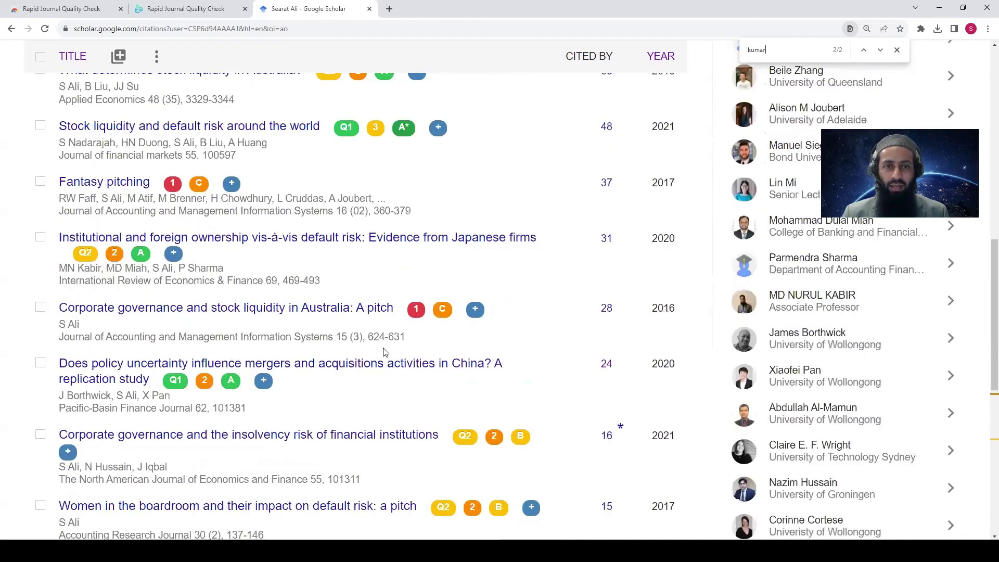
scroll(383, 352, "up", 2)
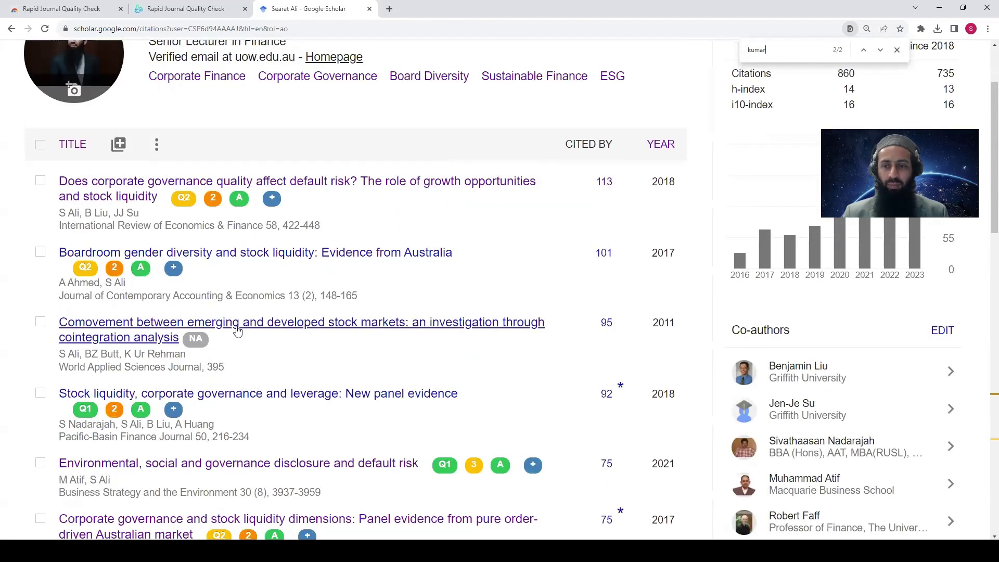
scroll(240, 330, "down", 3)
scroll(315, 330, "up", 4)
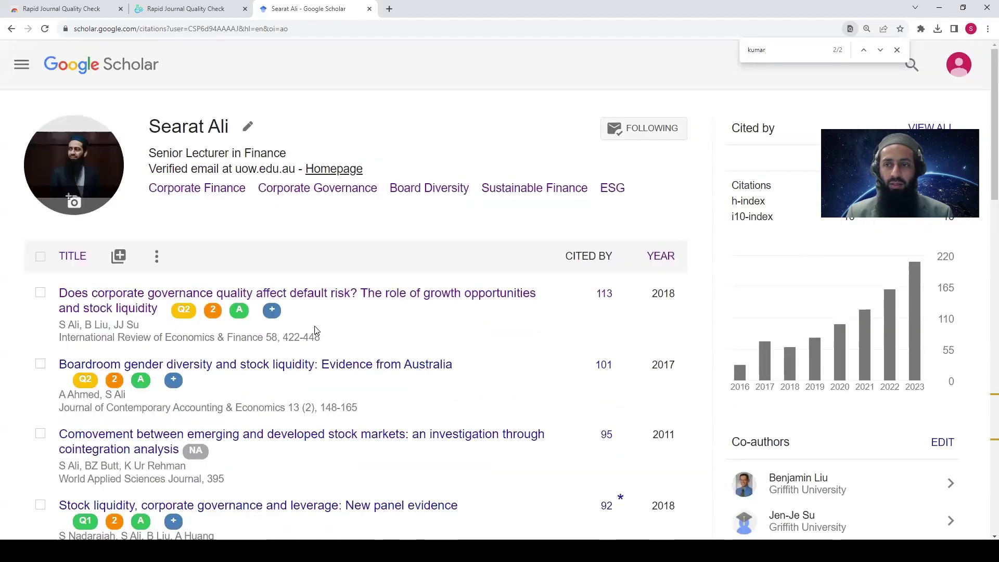